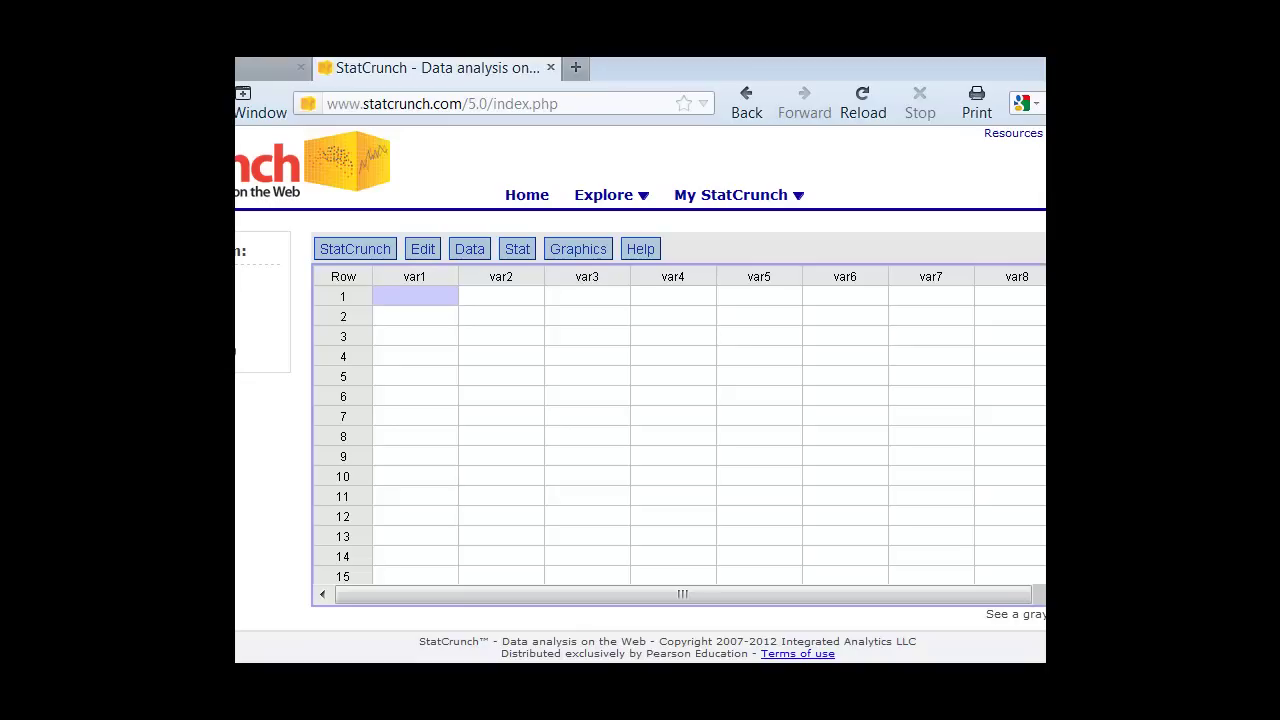
Move the PowerPoint window over the browser to show the vitamin C crosstab example slide.
left_click_drag(240, 191, 448, 0)
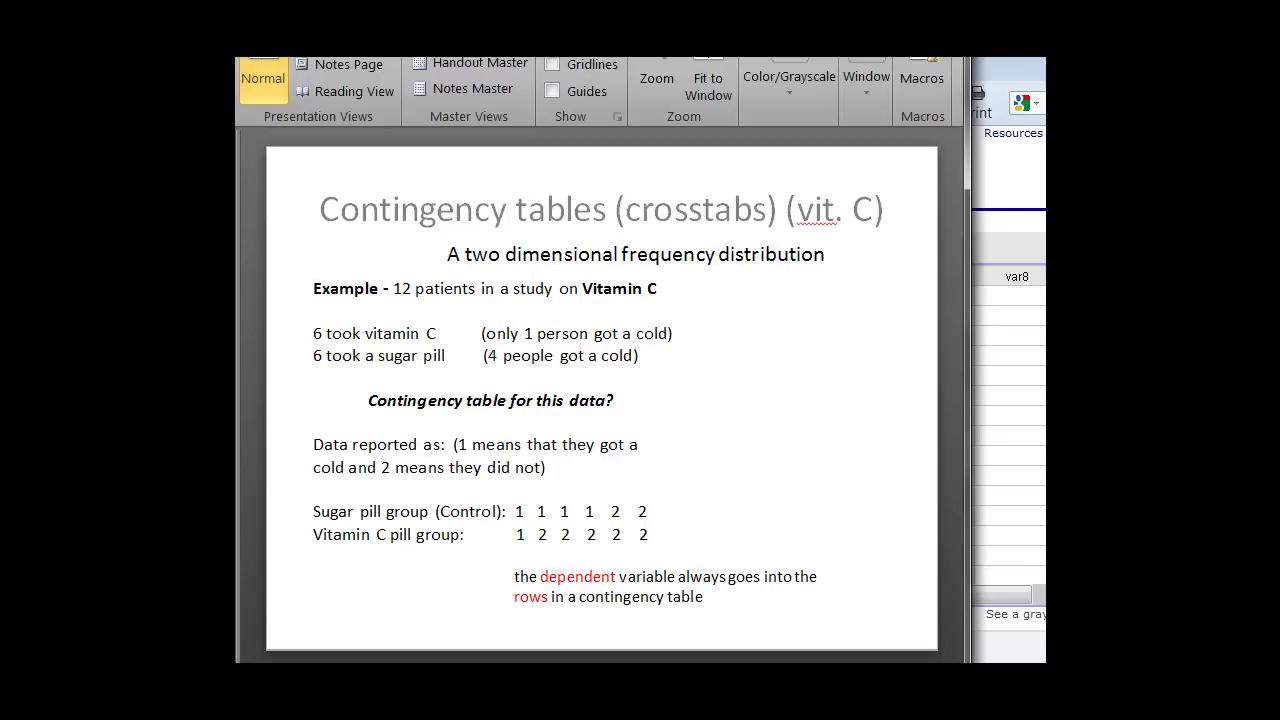
Drag the Word contingency-table results document into view for reference.
left_click_drag(30, 95, 585, 0)
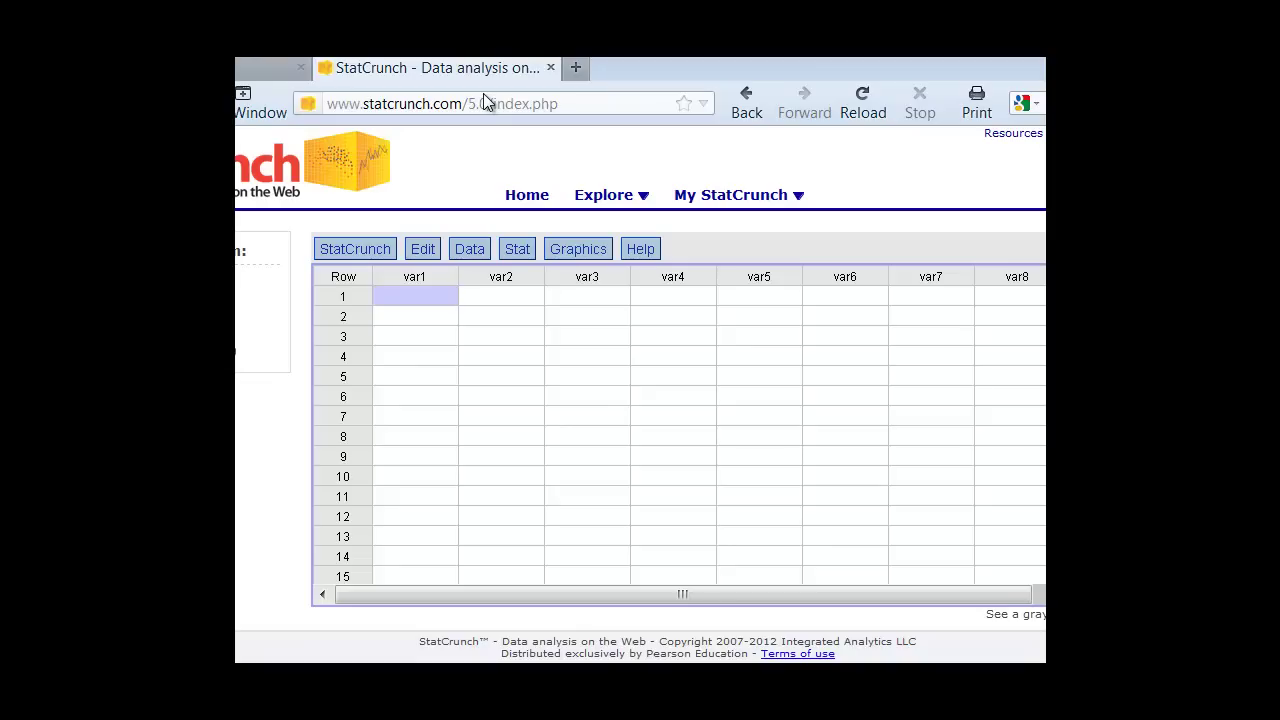
Rename var1 to Cold and enter No and Yes in its first two rows.
key("Up")
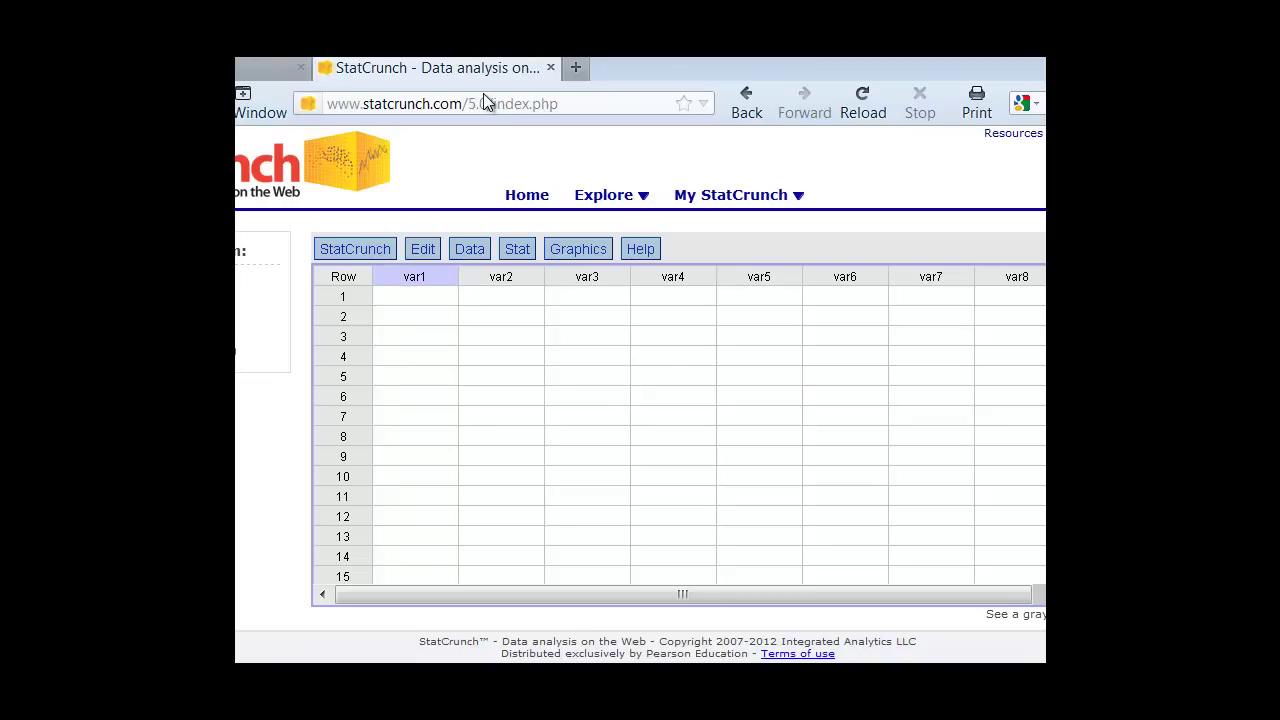
type("Cold")
key("Return")
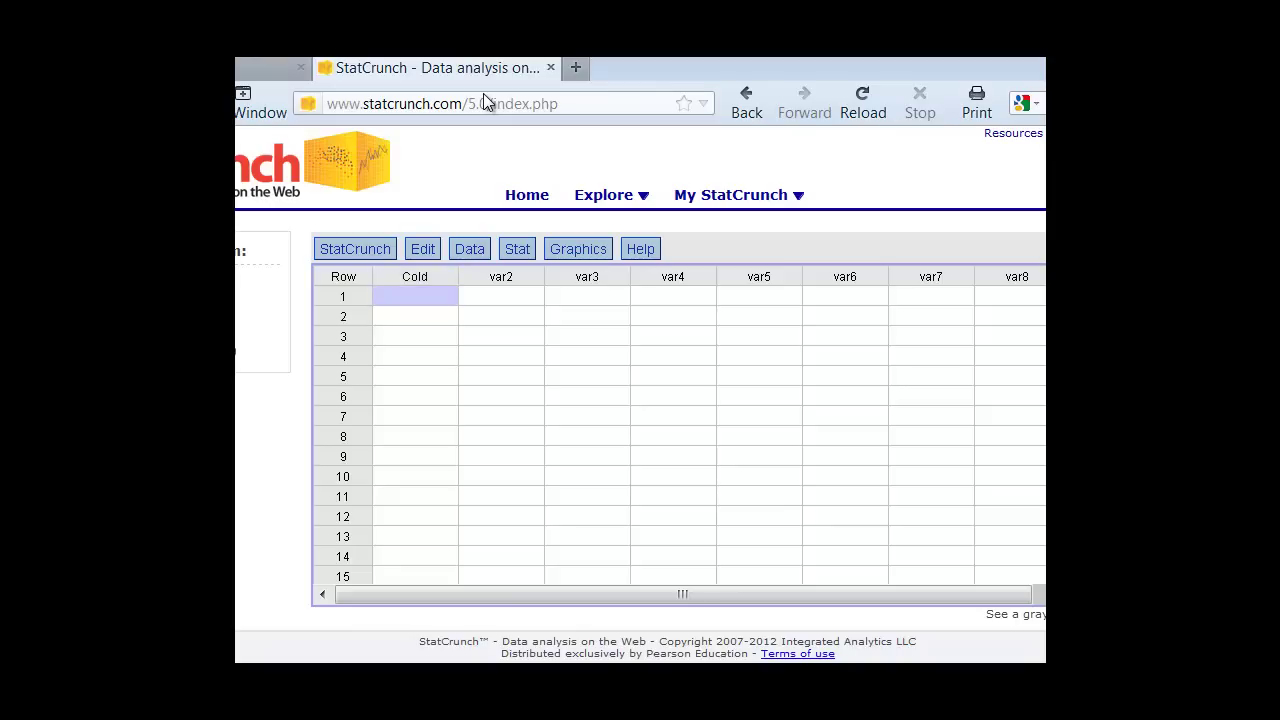
type("No")
key("Return")
type("Ye")
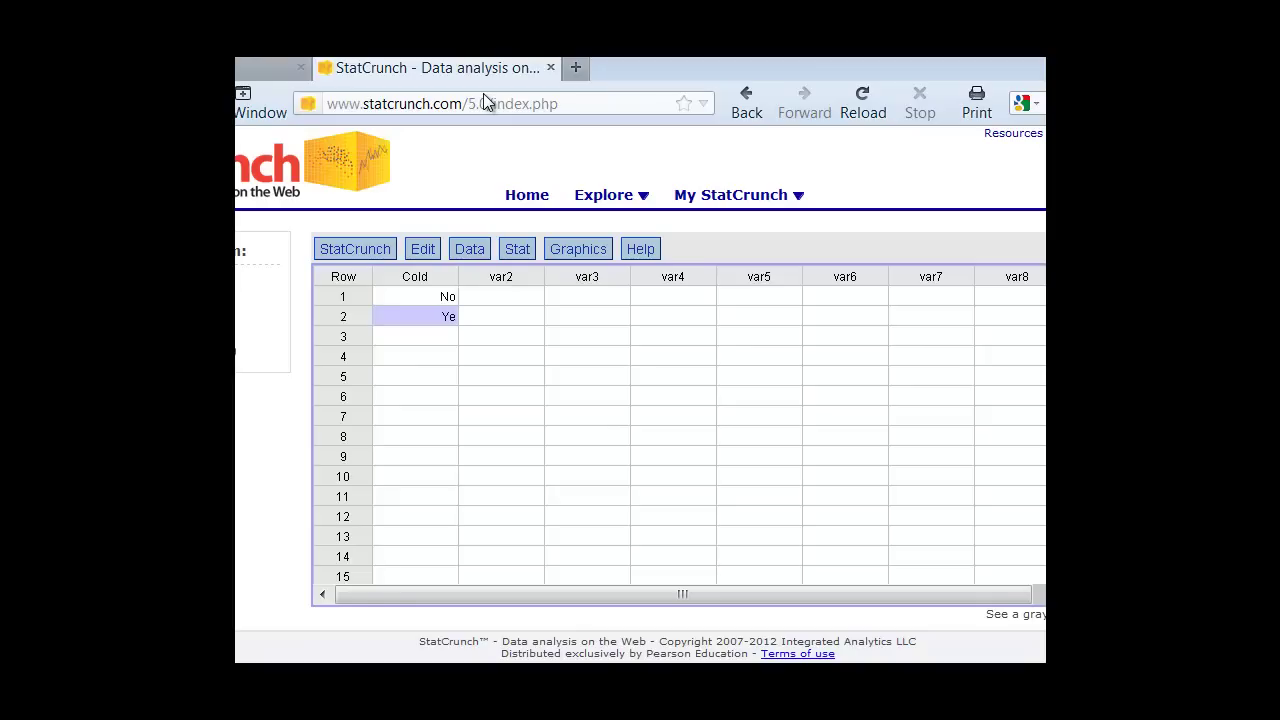
type("s")
Rename var2 to Sugar and var3 to Vit C.
key("Up")
key("Right")
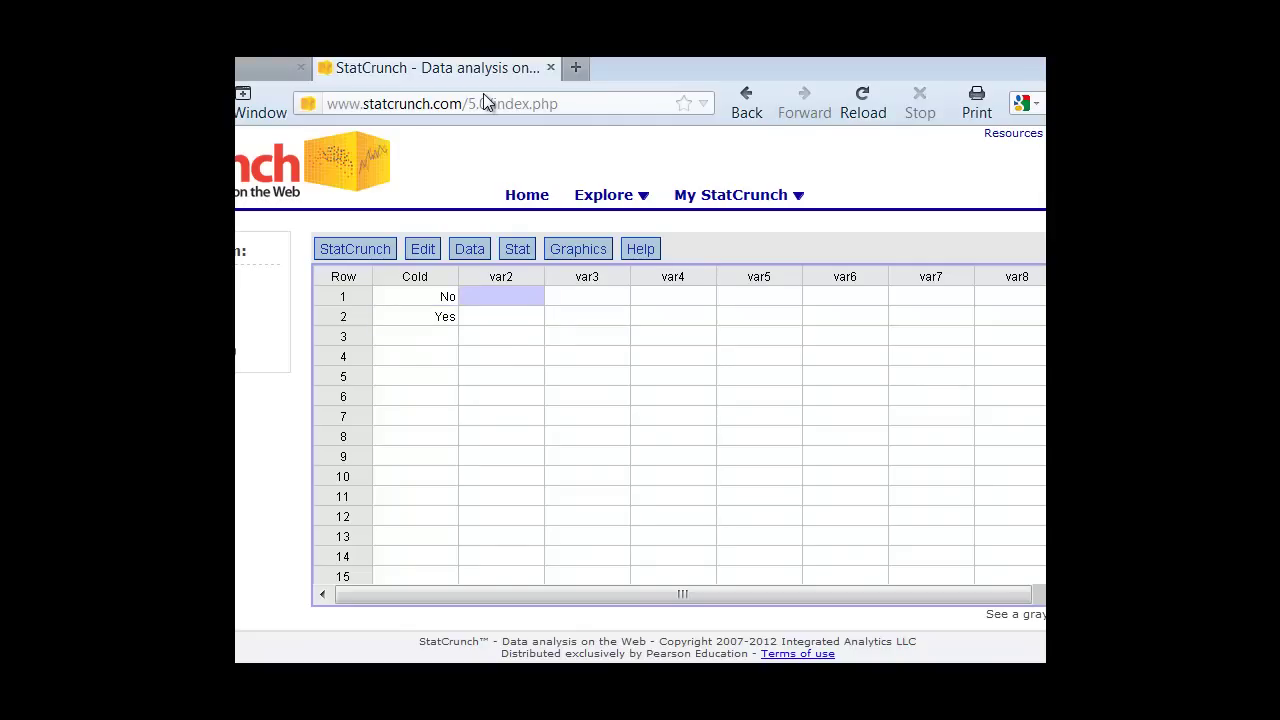
key("Up")
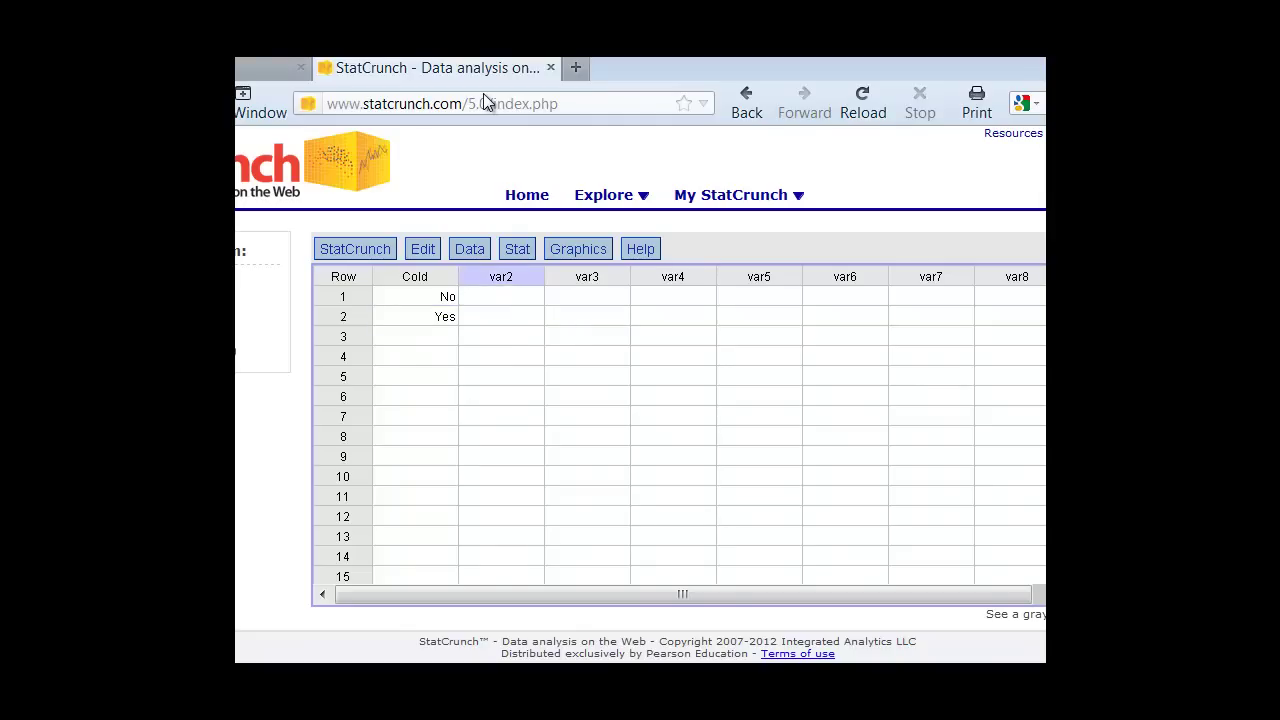
key("Delete")
type("Sugar")
key("Tab")
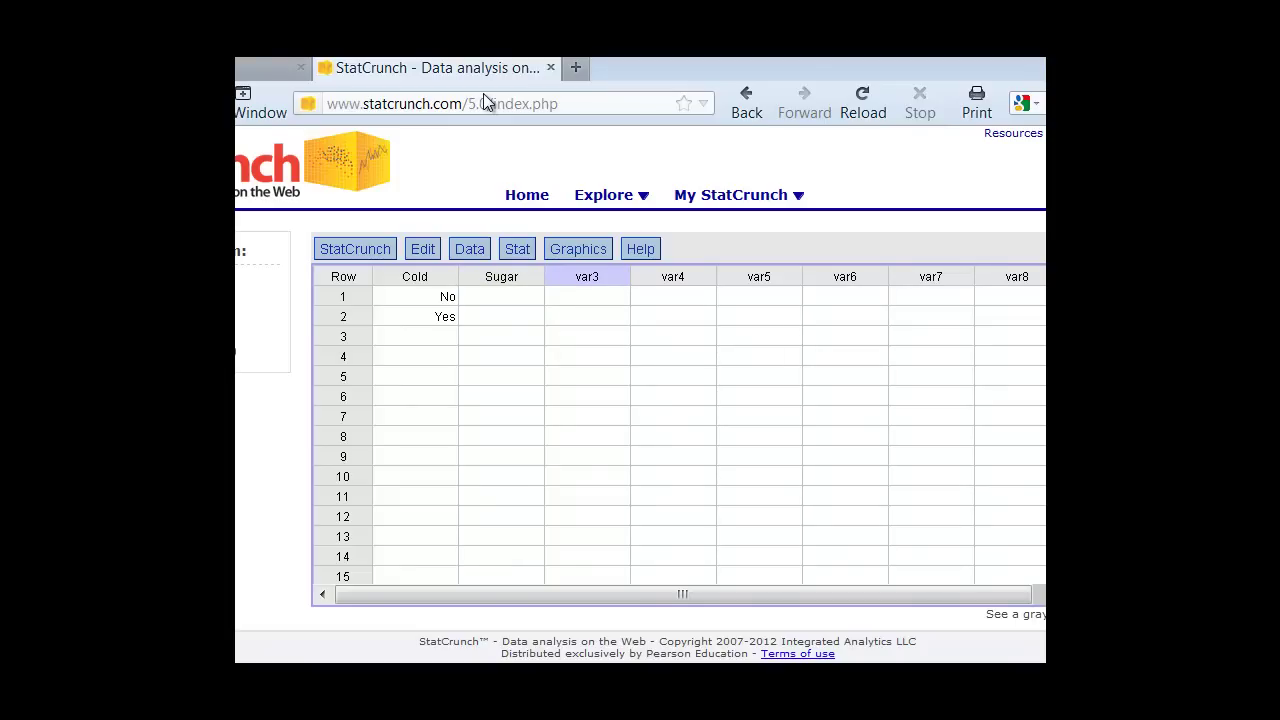
key("BackSpace")
key("BackSpace")
key("BackSpace")
key("BackSpace")
type("Vit C")
key("Return")
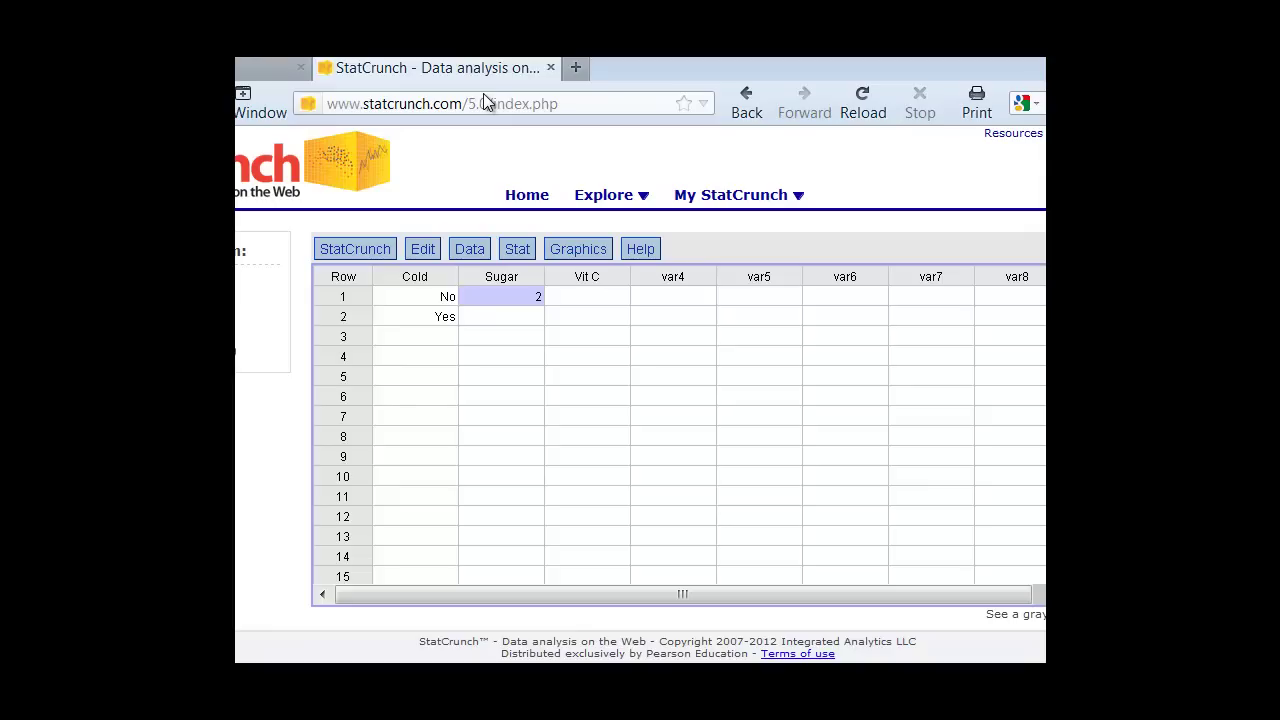
Enter Sugar counts 2 and 4 and Vit C counts 5 and 1, checking against the Word results.
key("Return")
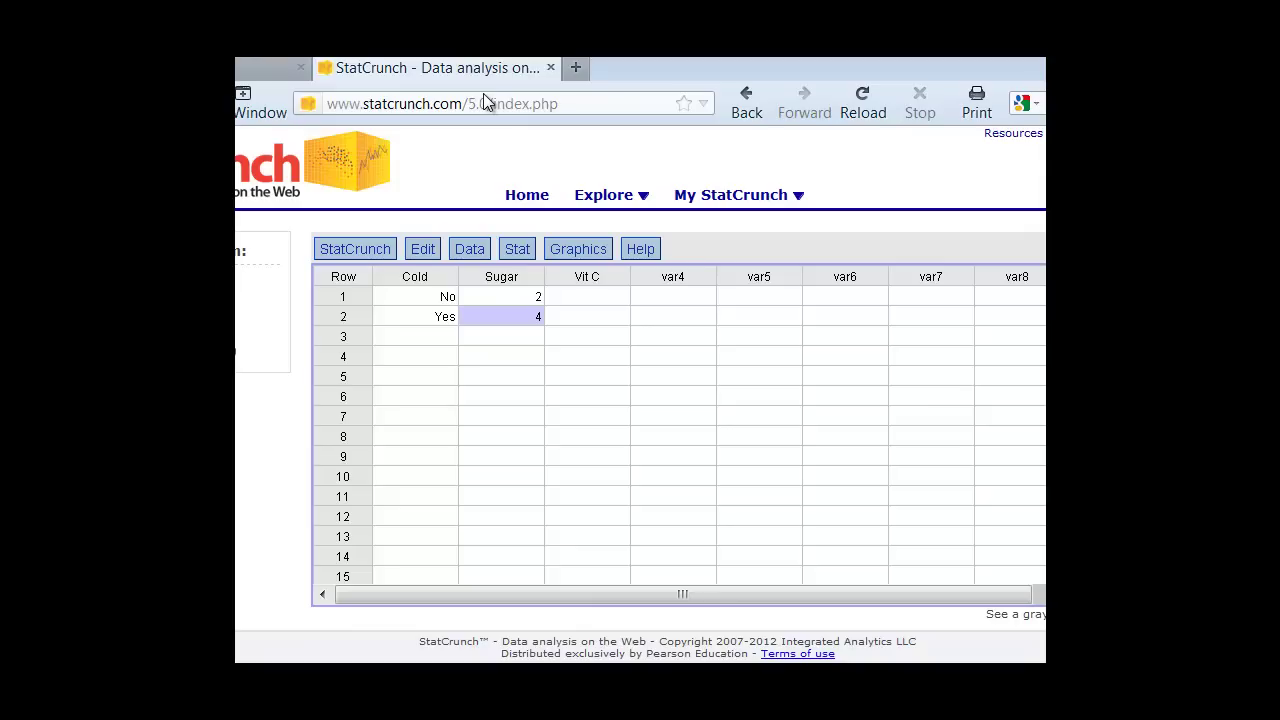
key("Up")
key("Right")
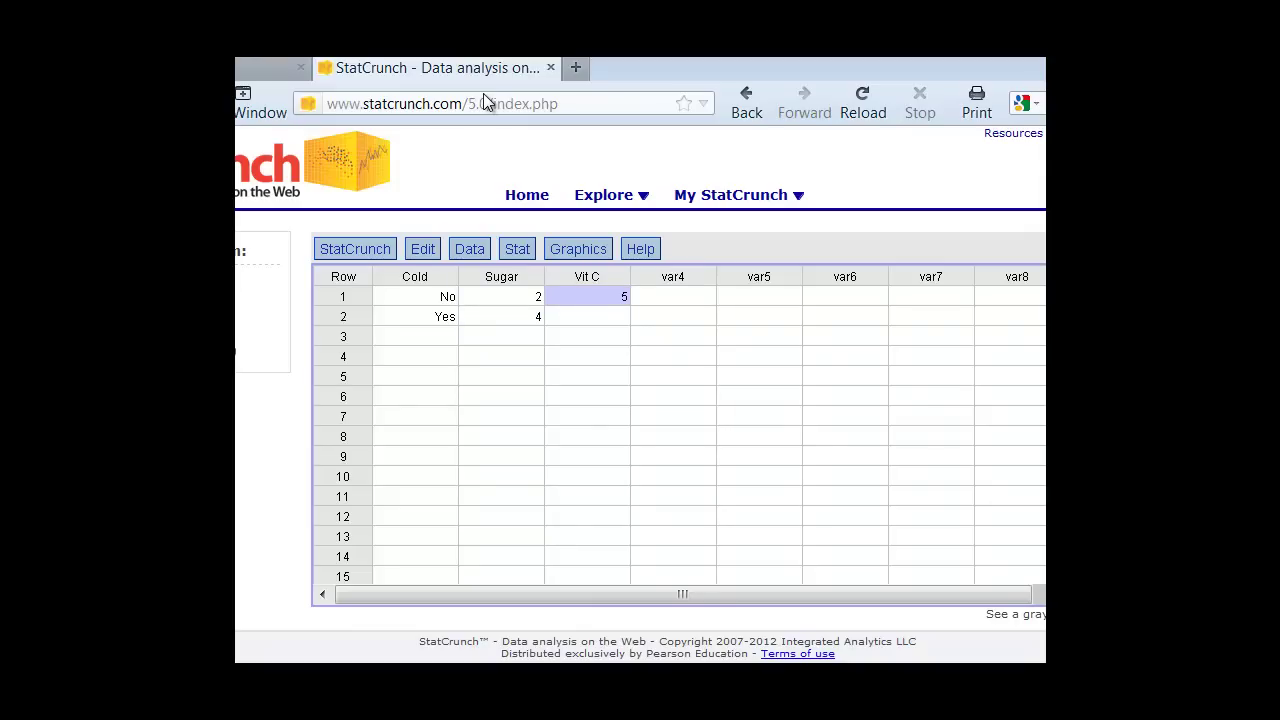
key("Return")
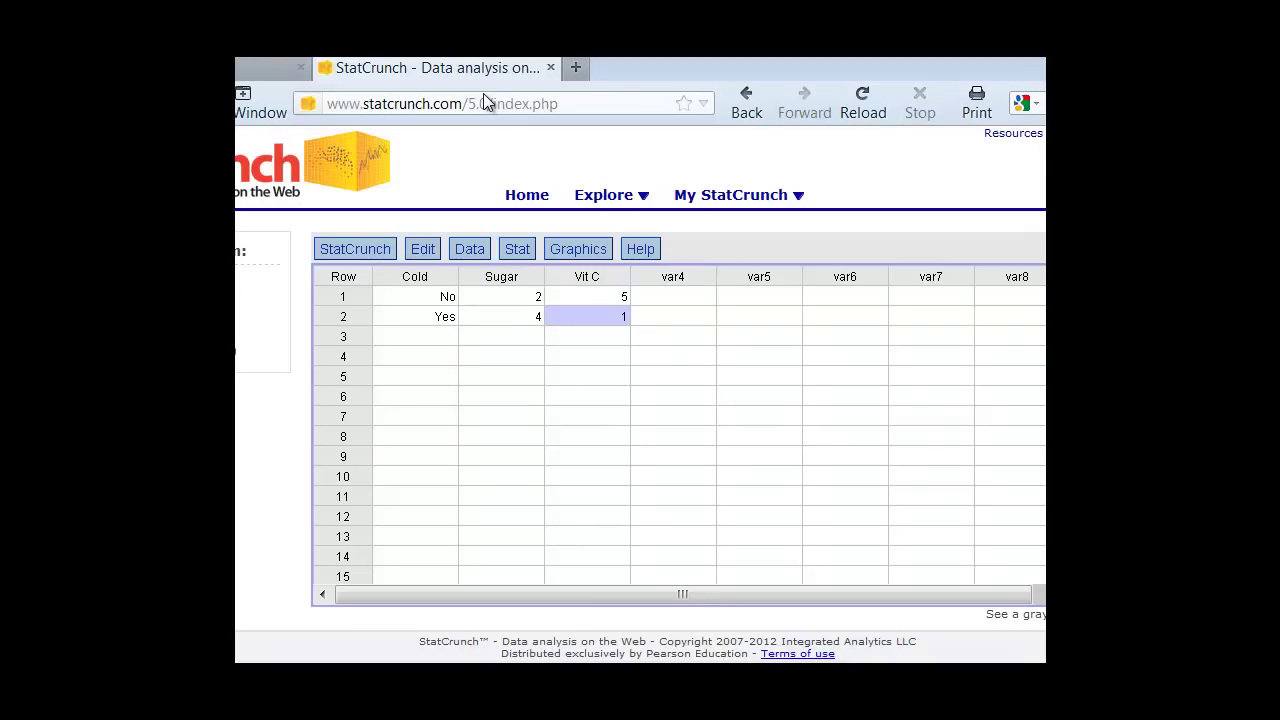
key("alt+Tab")
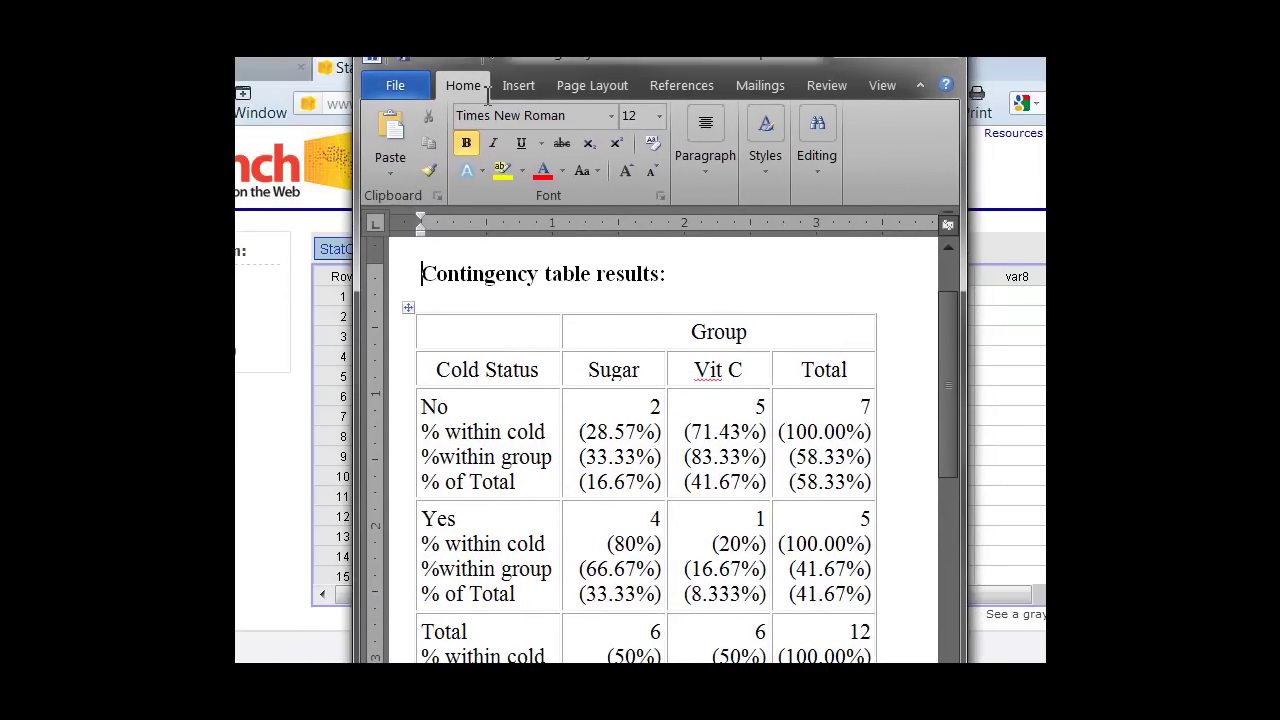
key("alt+Tab")
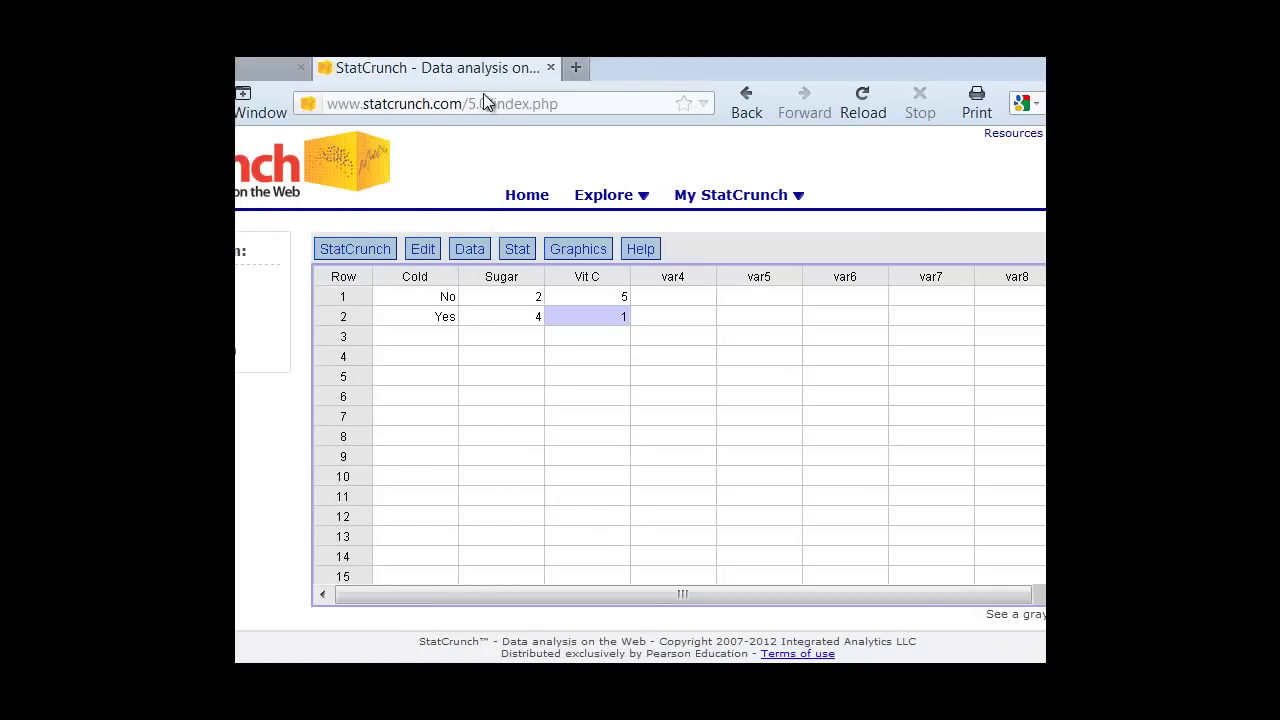
Open Stat > Tables > Contingency > With summary.
left_click(517, 249)
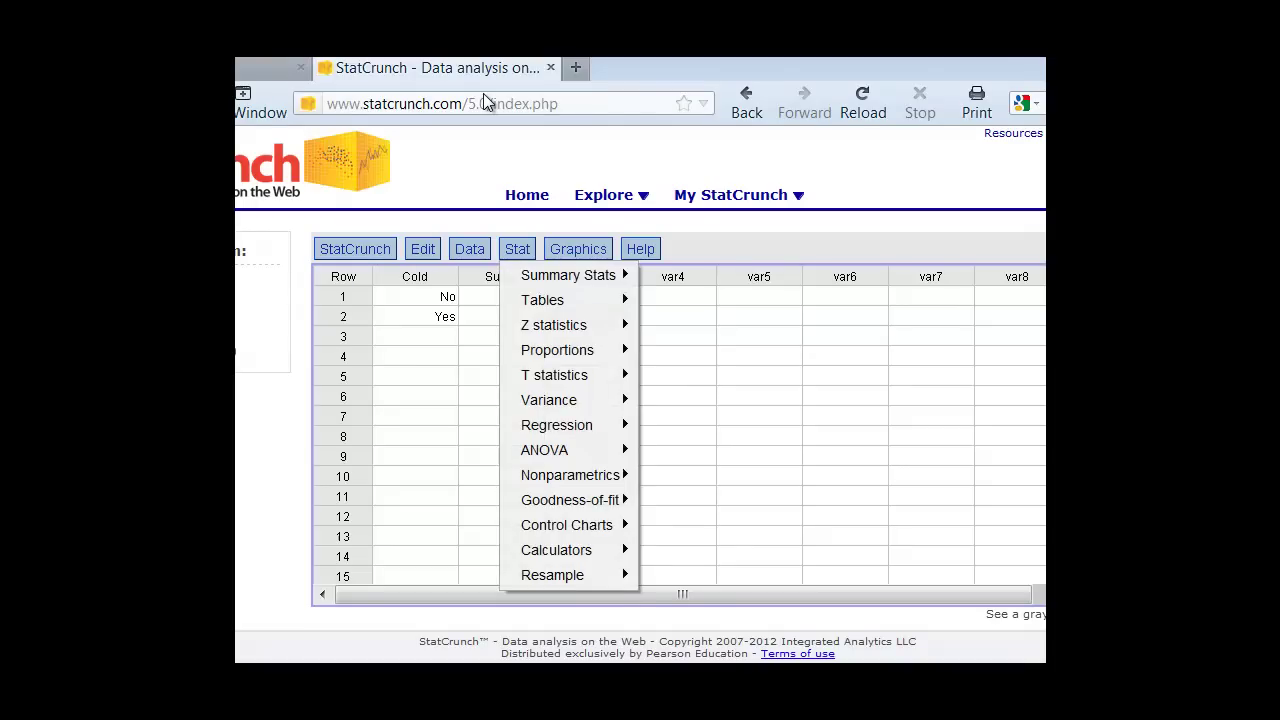
mouse_move(560, 300)
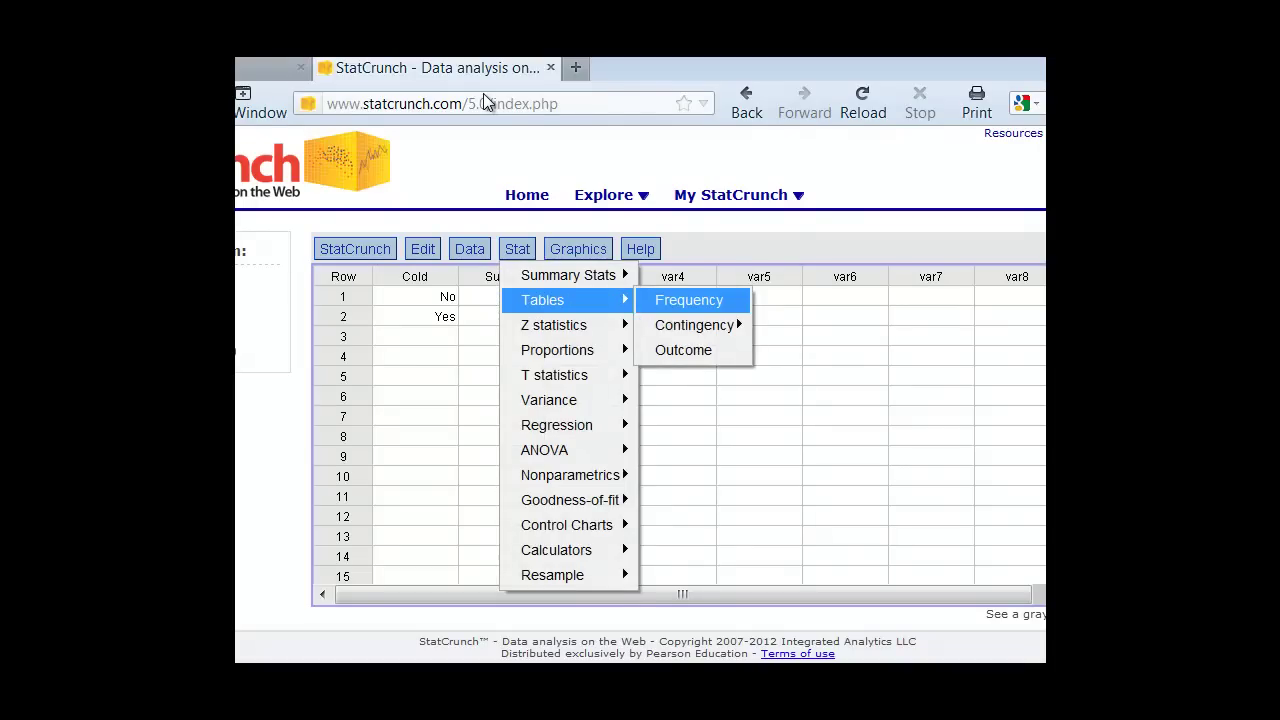
mouse_move(694, 325)
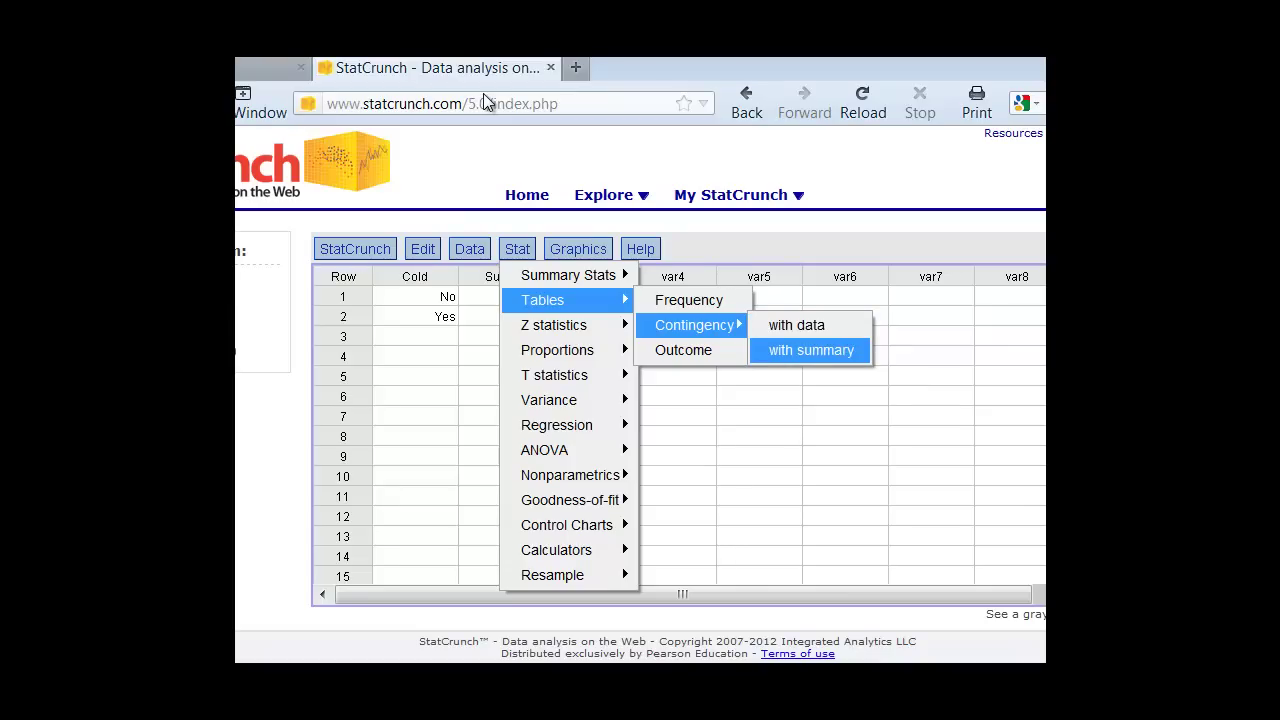
left_click(811, 350)
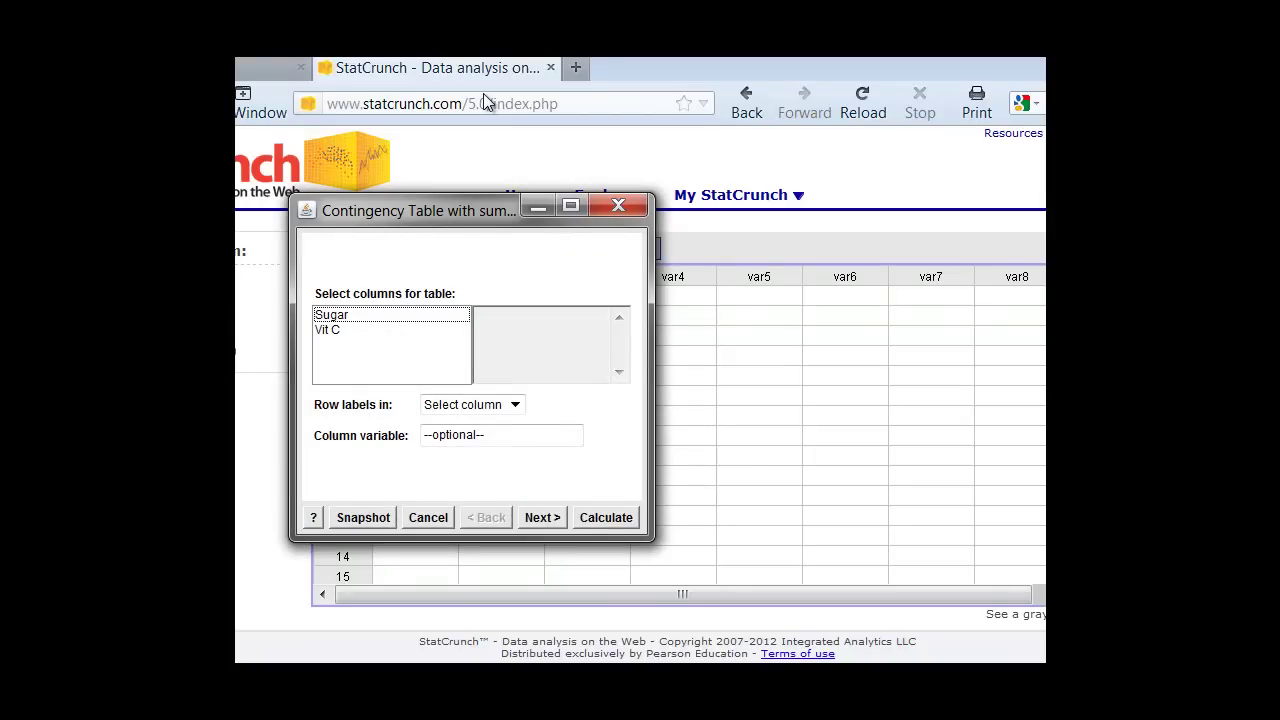
Choose Sugar and Vit C as count columns with Cold as row labels, then continue.
key("space")
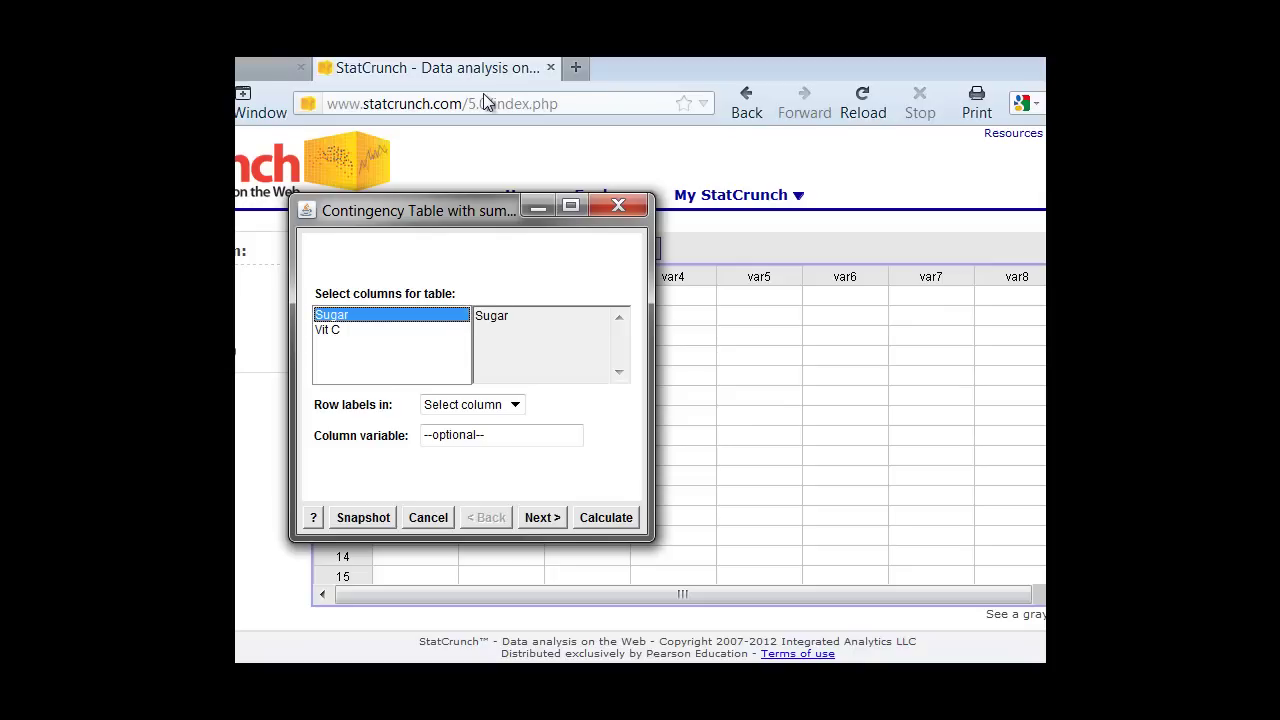
key("shift+Down")
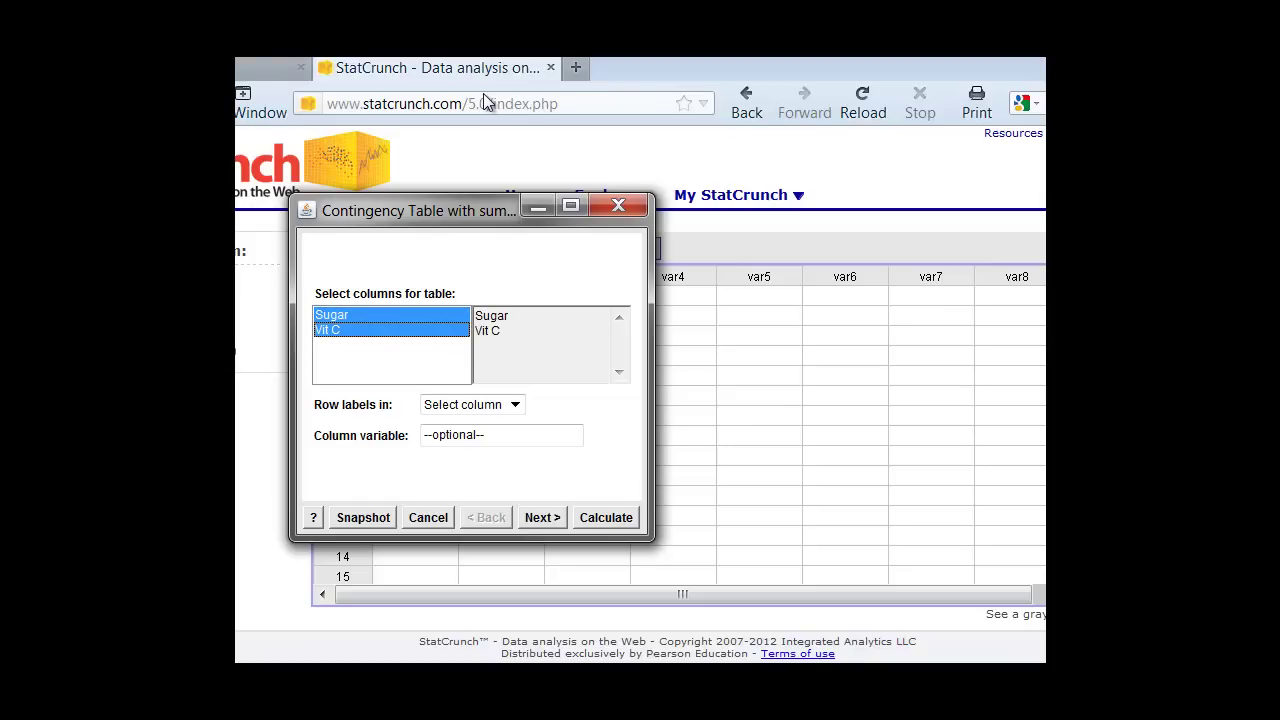
key("Tab")
key("space")
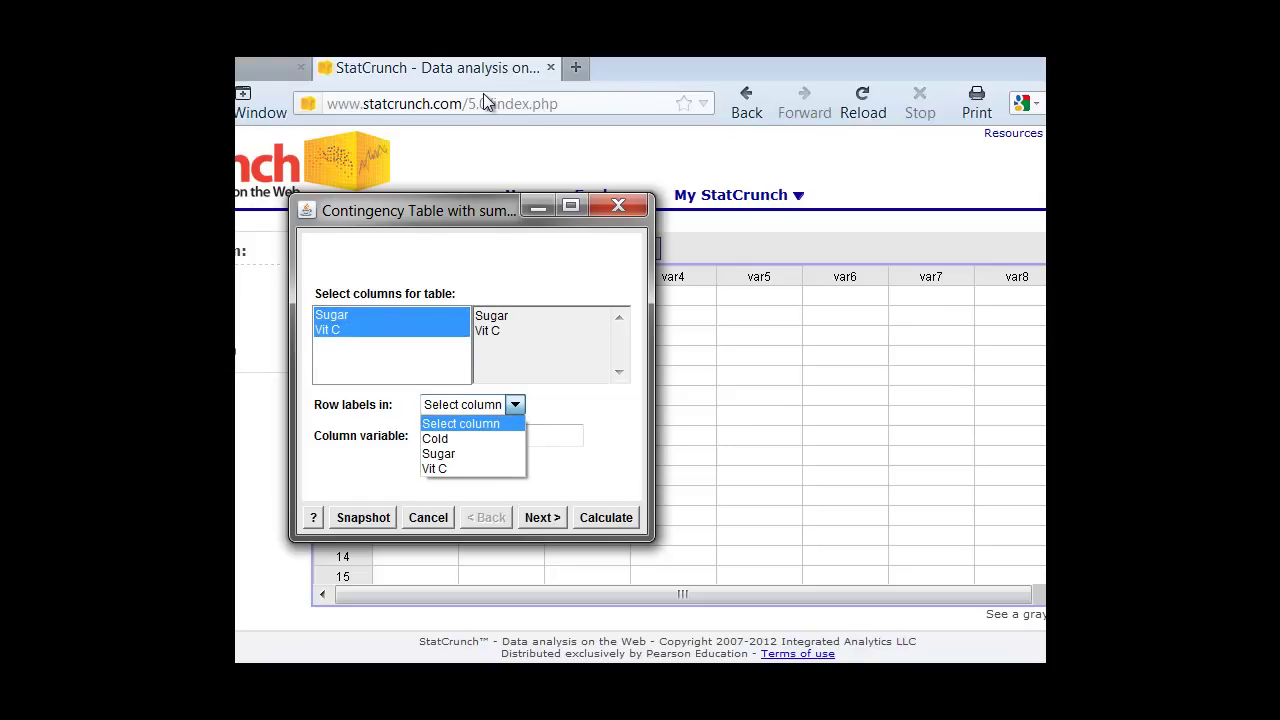
key("Down")
key("Return")
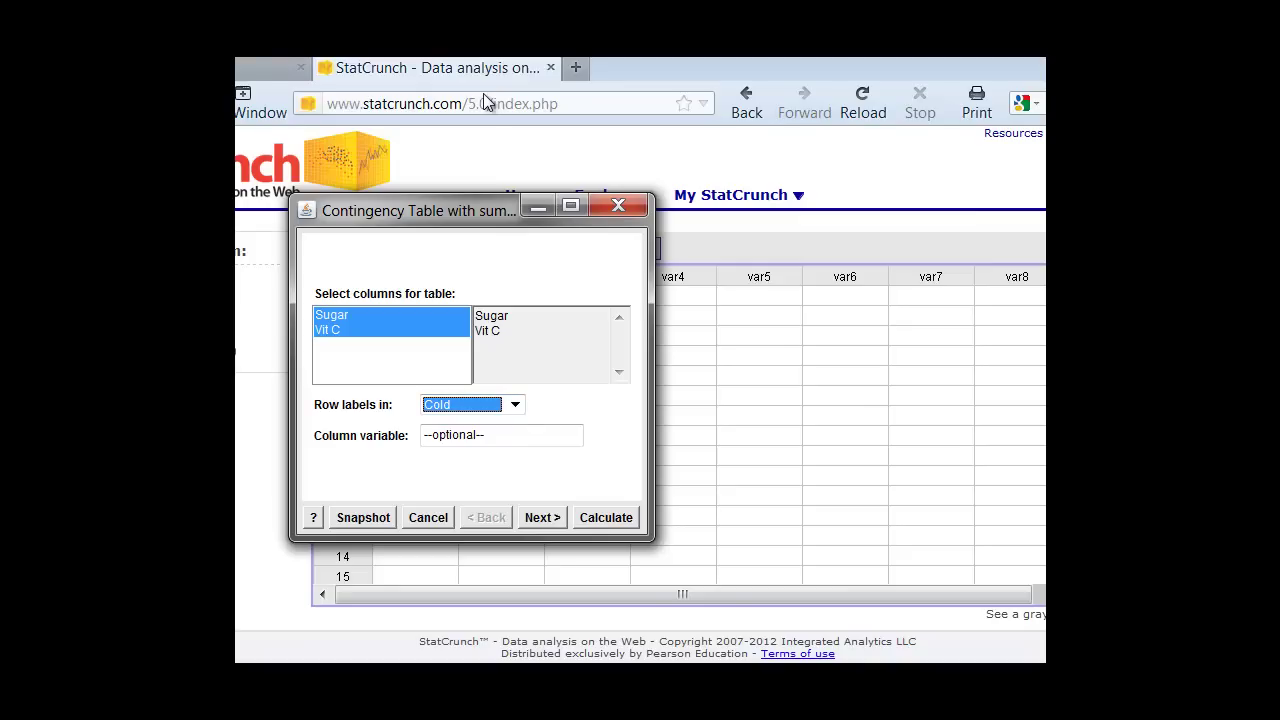
key("Return")
Check Row percent, Column percent and Percent of total, uncheck Chi-Square, and calculate.
key("Tab")
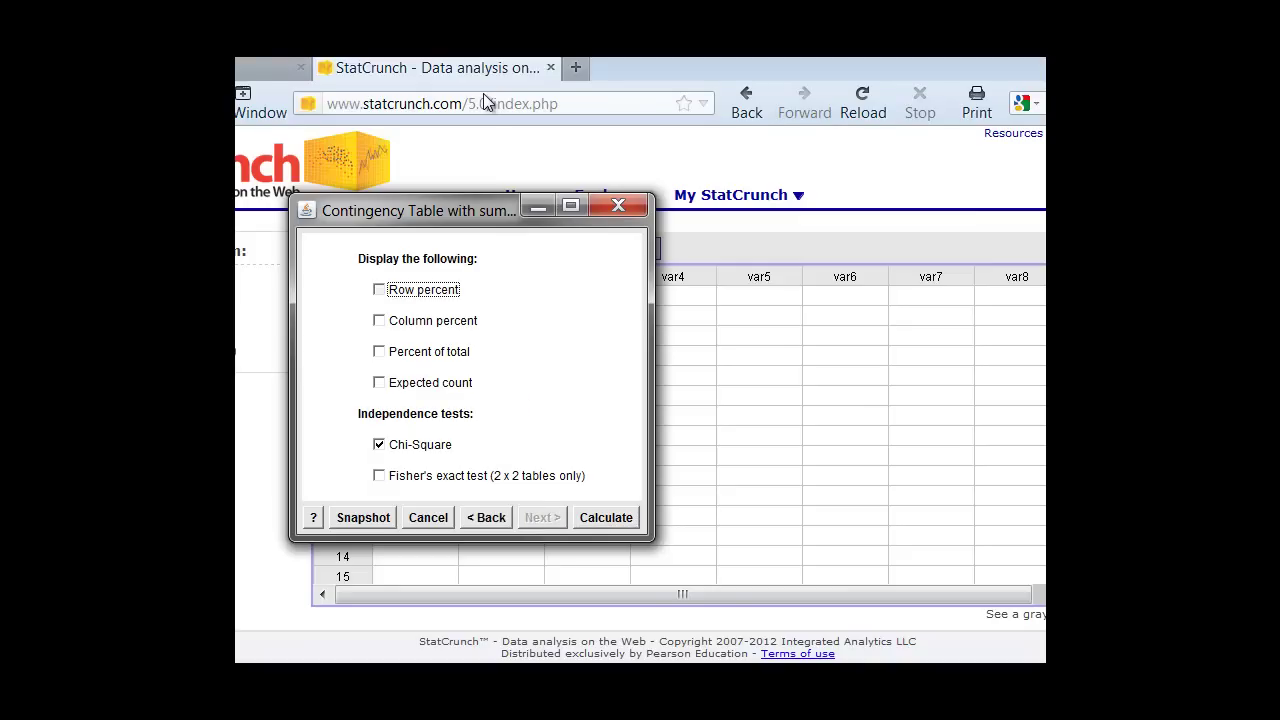
key("space")
key("Tab")
key("space")
key("Tab")
key("space")
key("Tab")
key("Tab")
key("space")
key("Return")
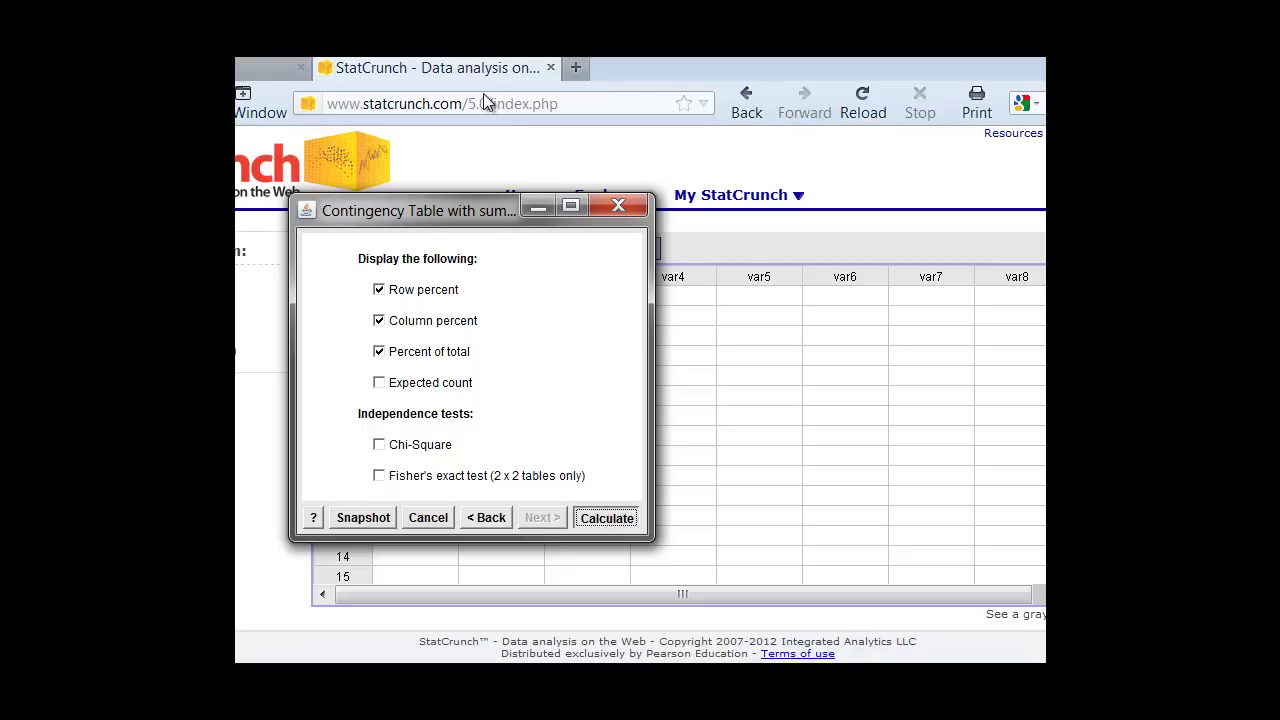